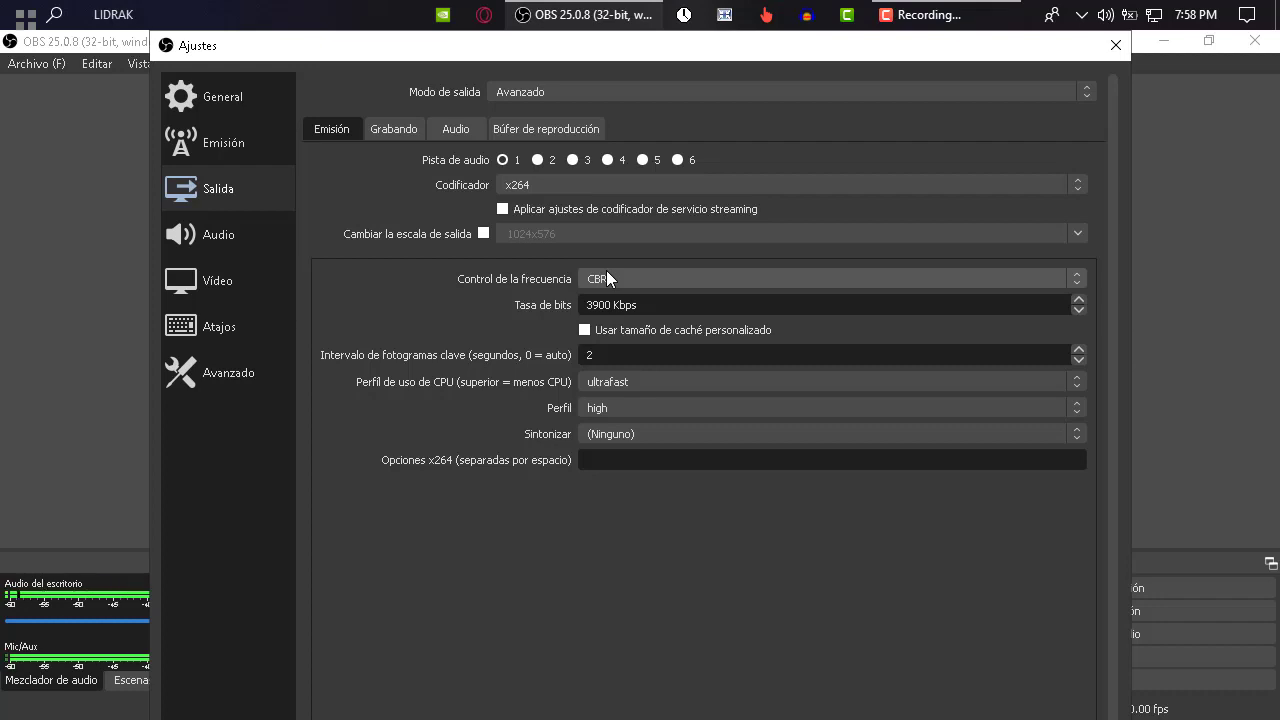
Switch from the speed test page to OBS and set the streaming bitrate to 3200 Kbps
click(1107, 55)
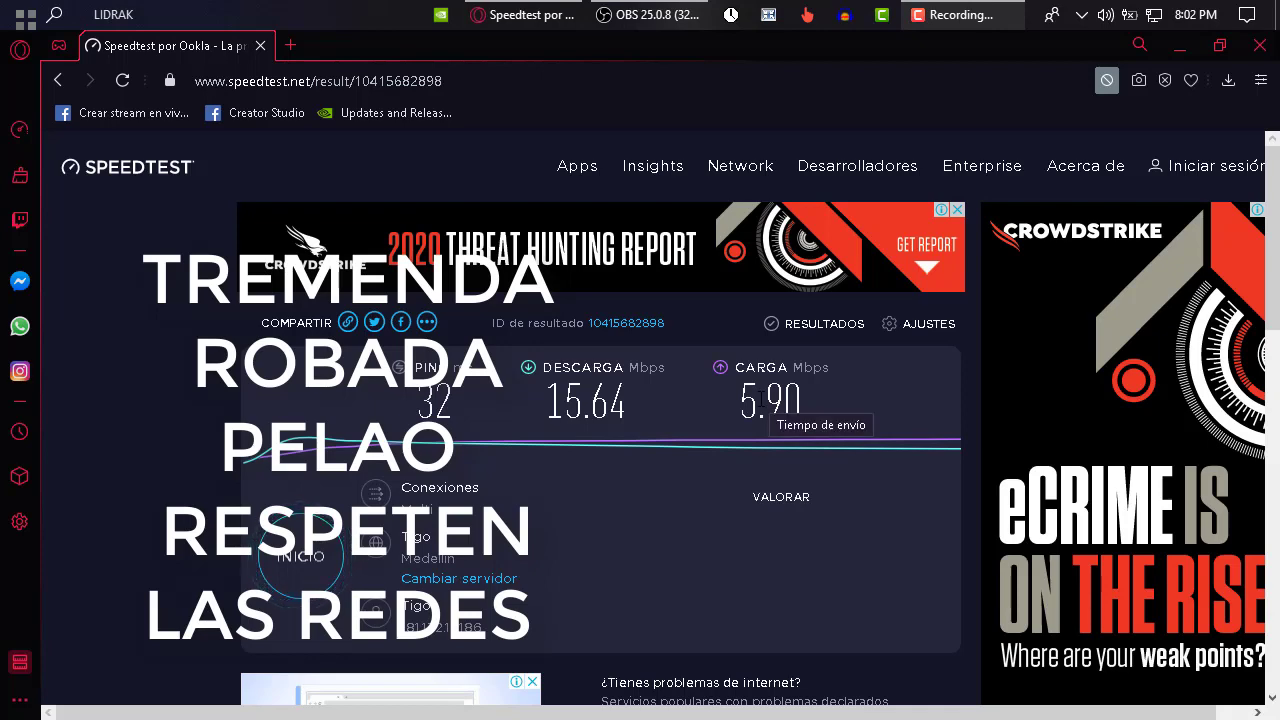
click(640, 15)
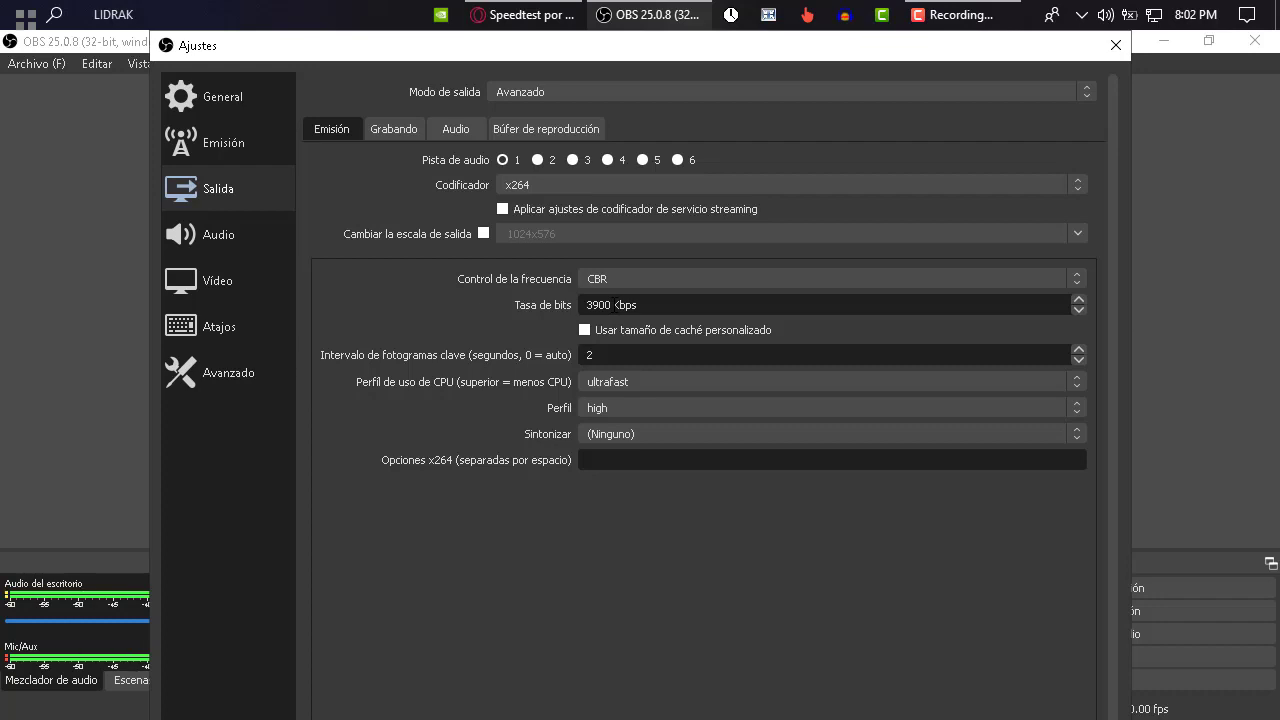
double_click(608, 304)
text(3200)
Set the x264 encoder's CPU usage preset to ultrafast, its profile to high and its tuning to (Ninguno)
click(741, 382)
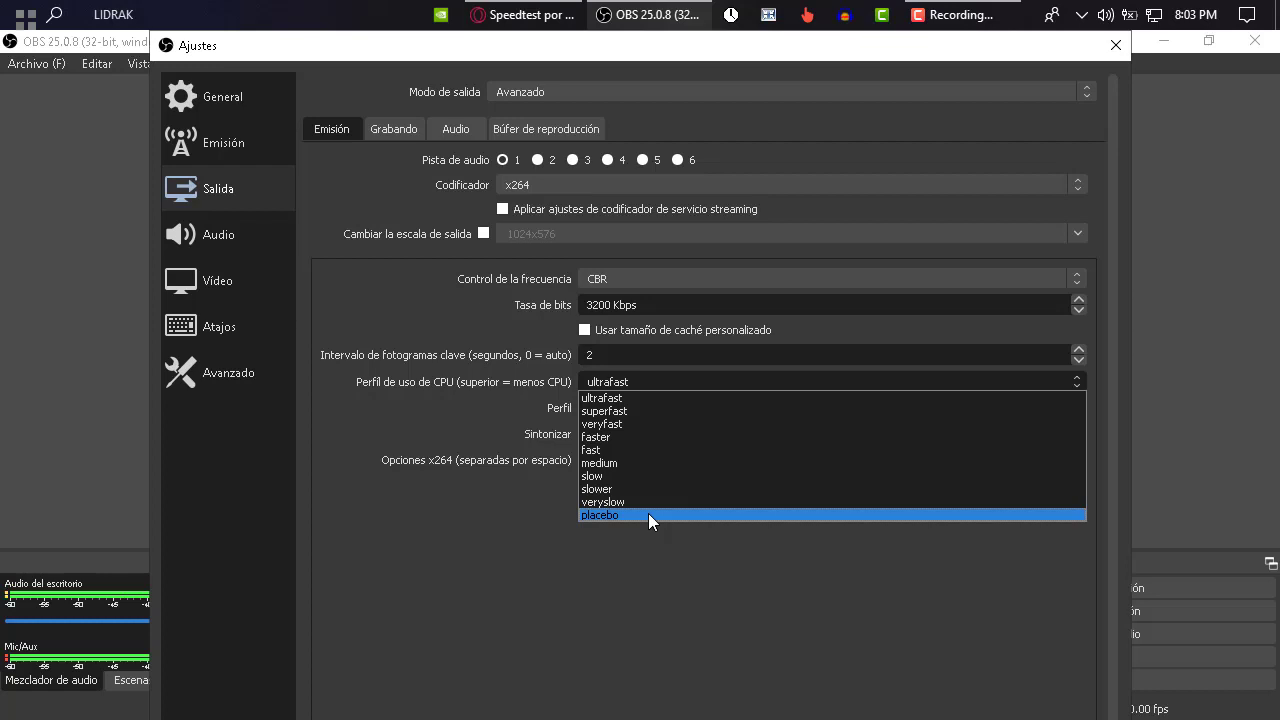
click(657, 386)
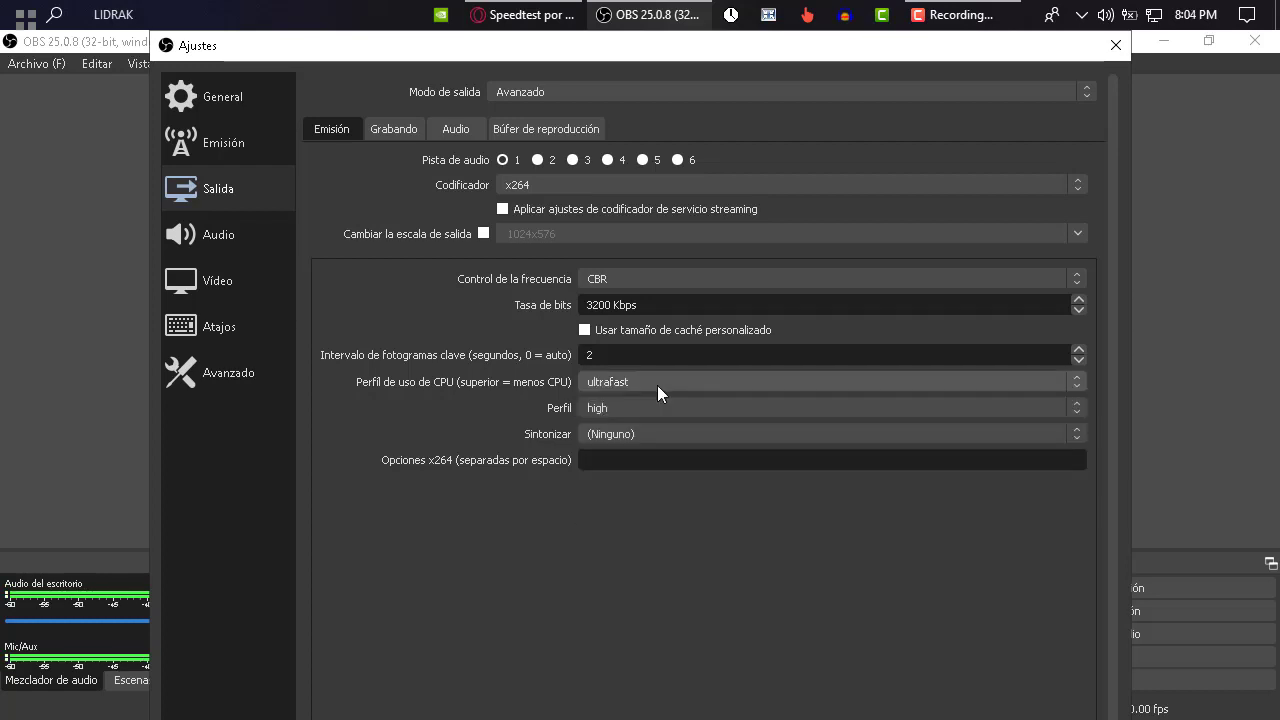
click(612, 412)
click(609, 405)
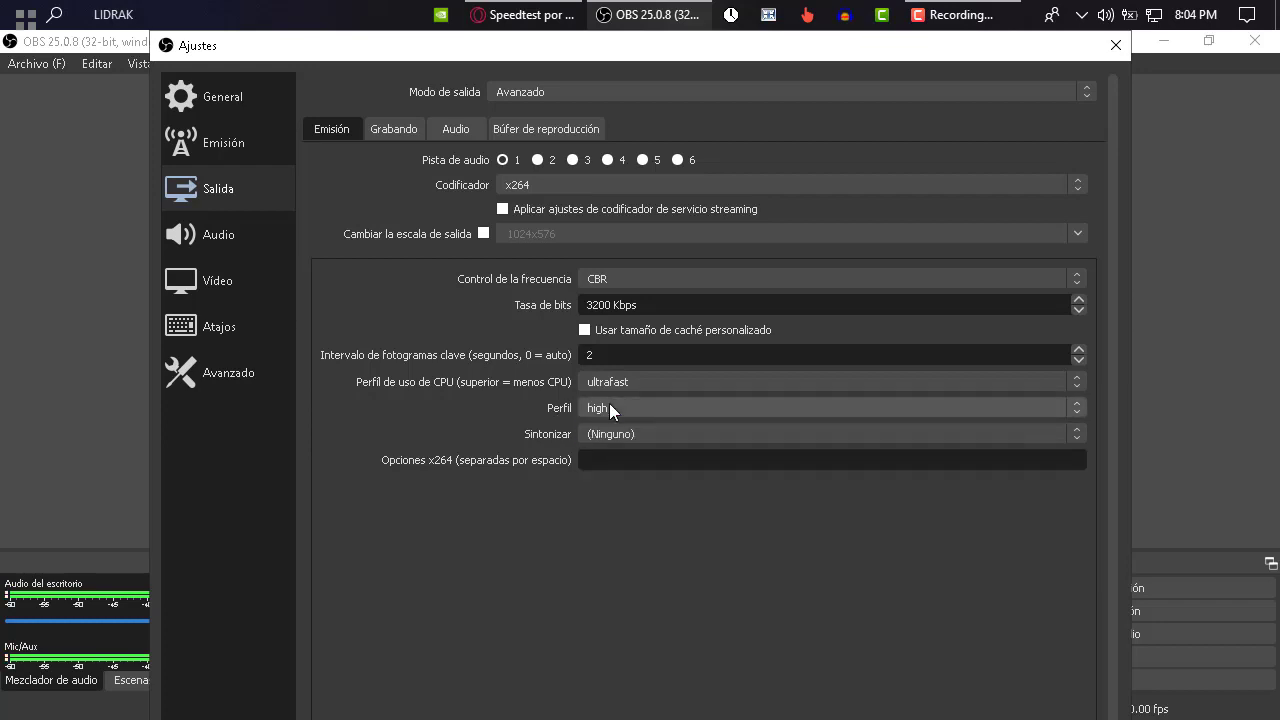
click(621, 437)
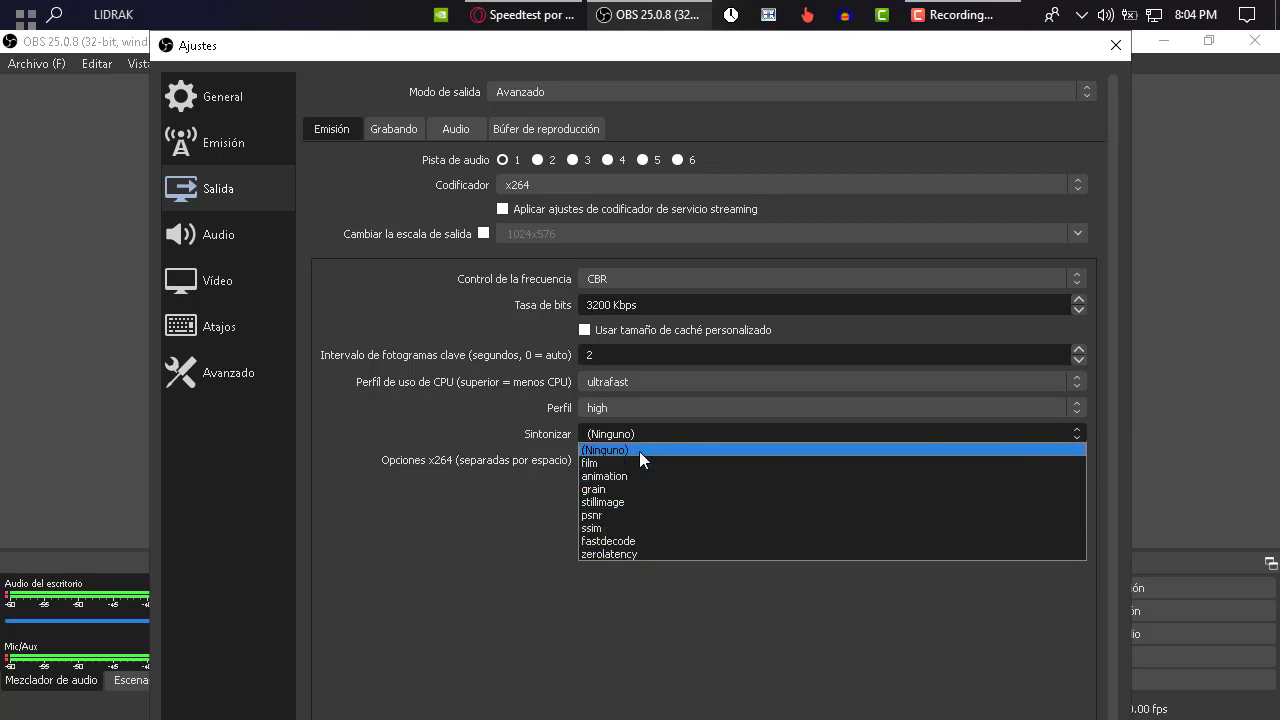
click(639, 451)
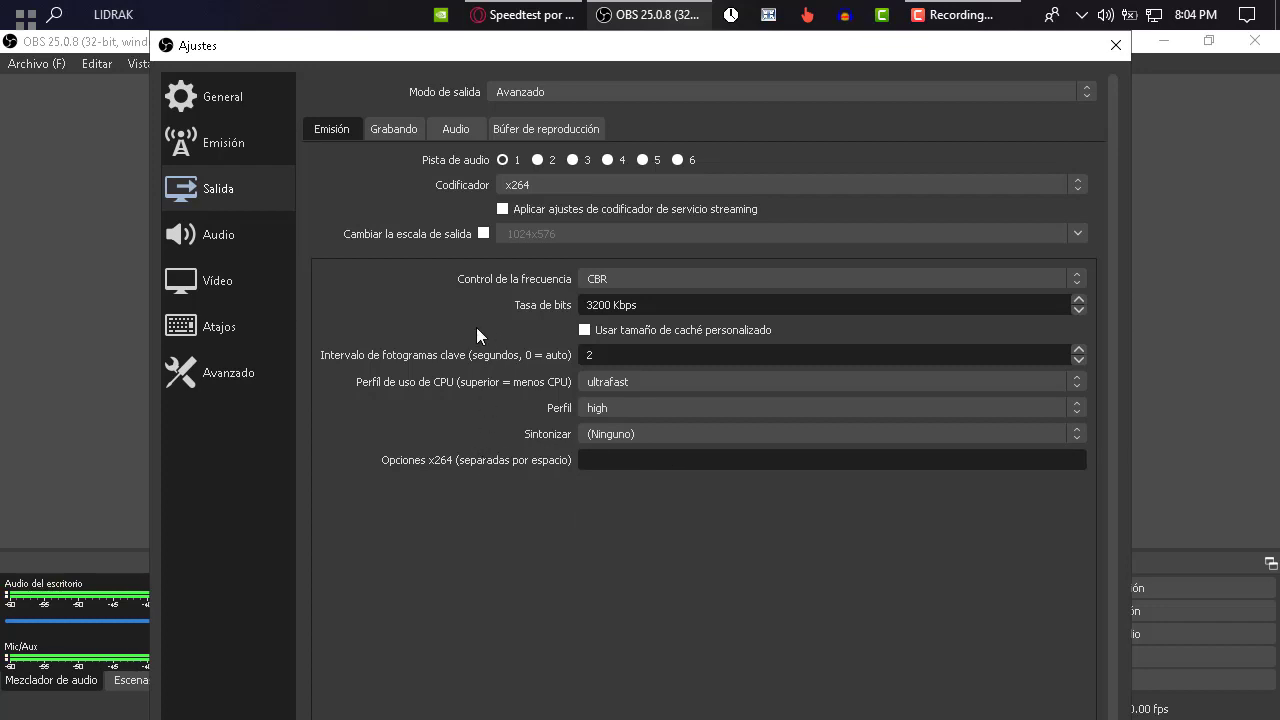
Choose 44.1 kHz as the sample rate in the audio settings
click(231, 248)
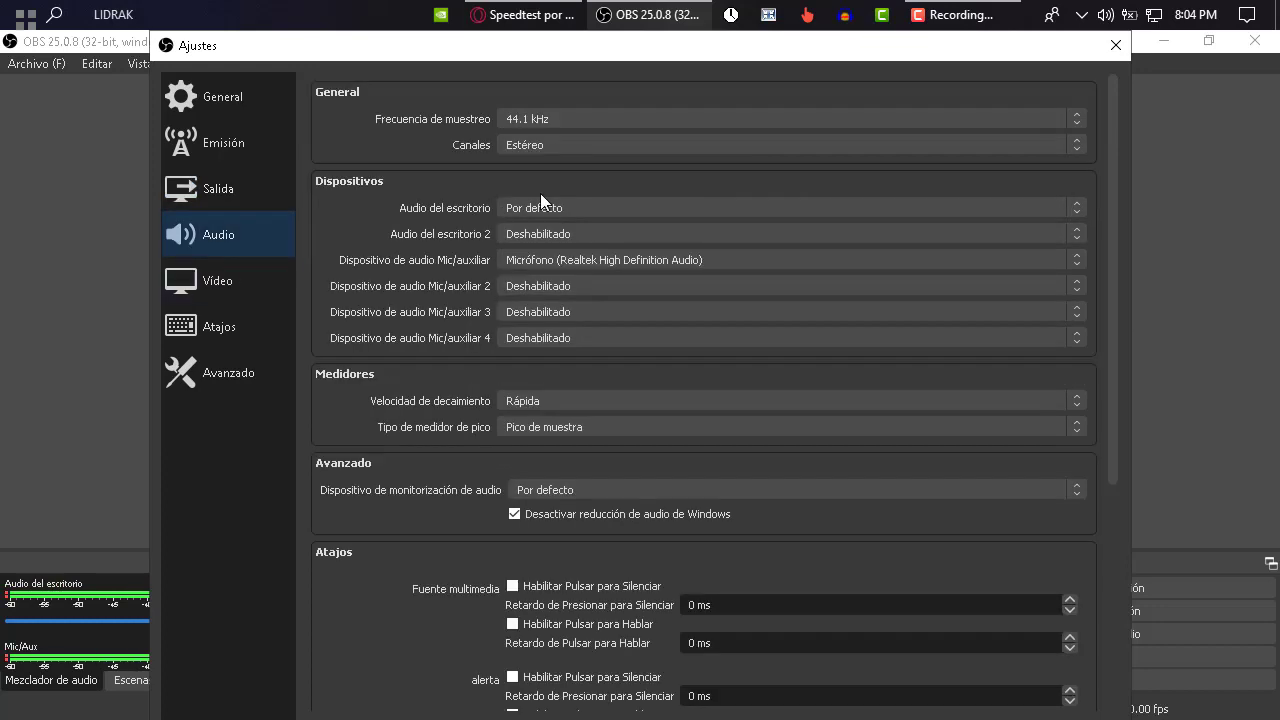
click(575, 117)
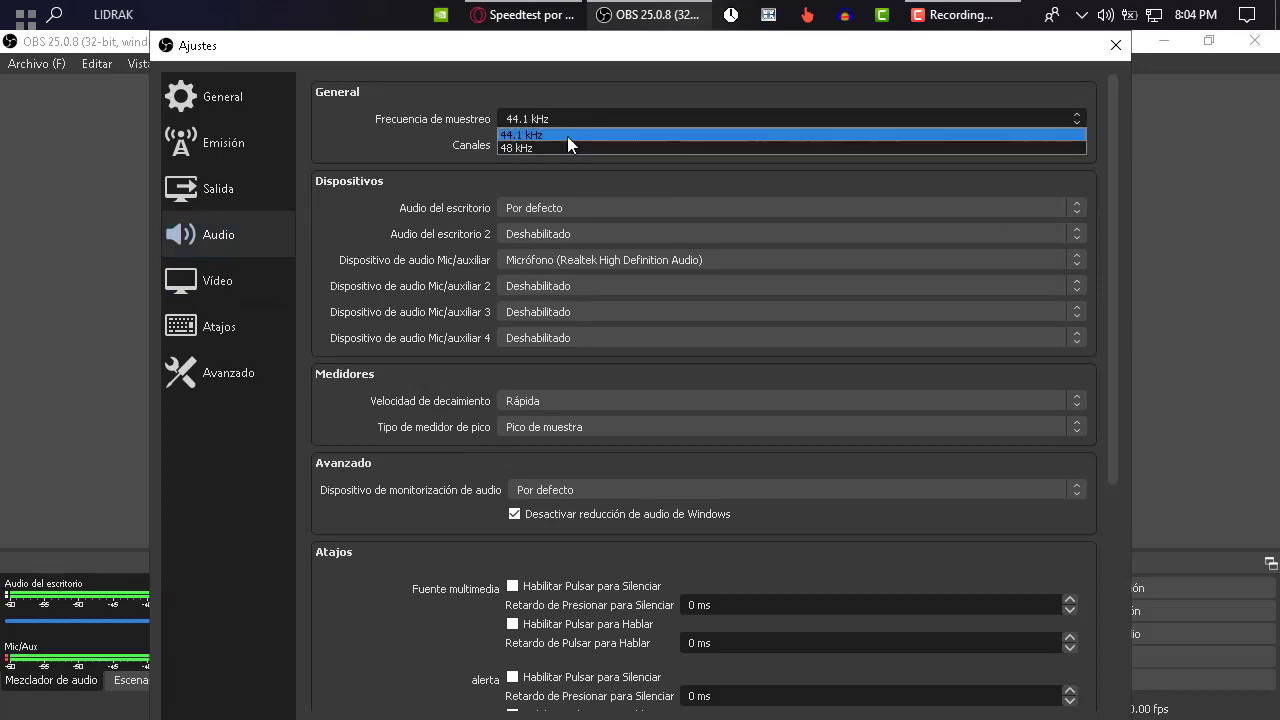
click(567, 133)
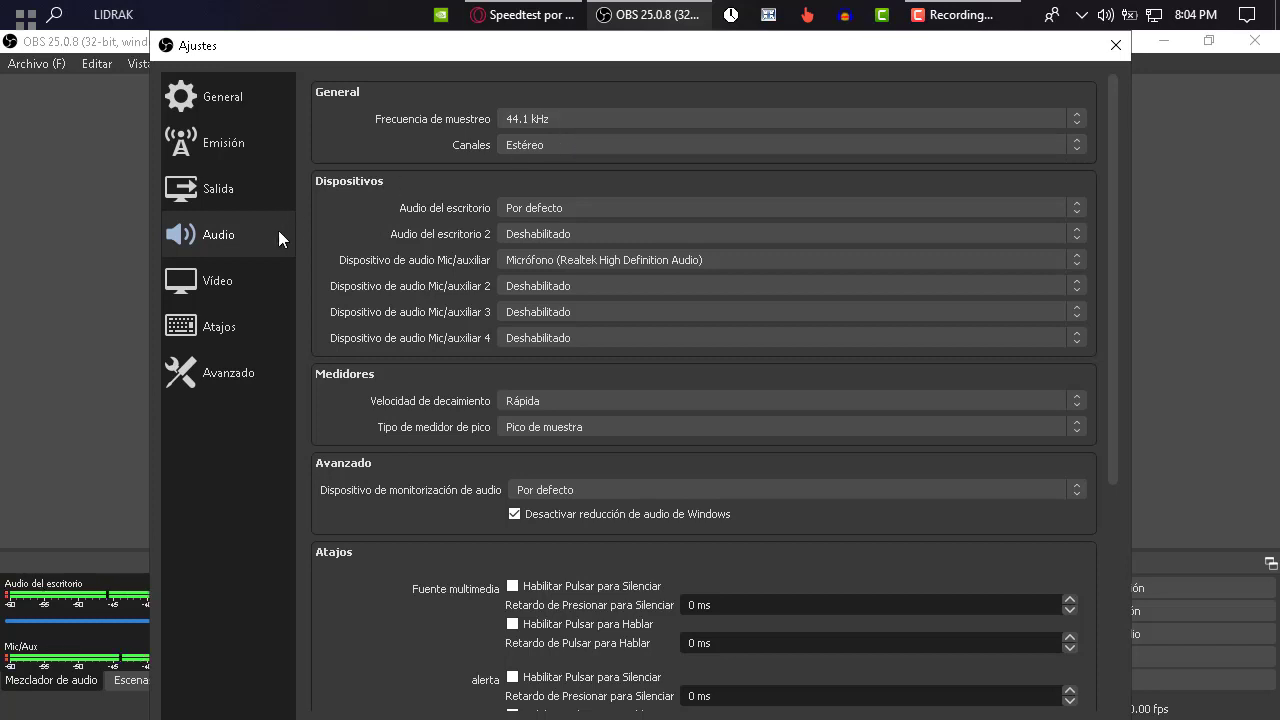
Review the available base canvas and scaled output resolutions in the video settings
click(250, 279)
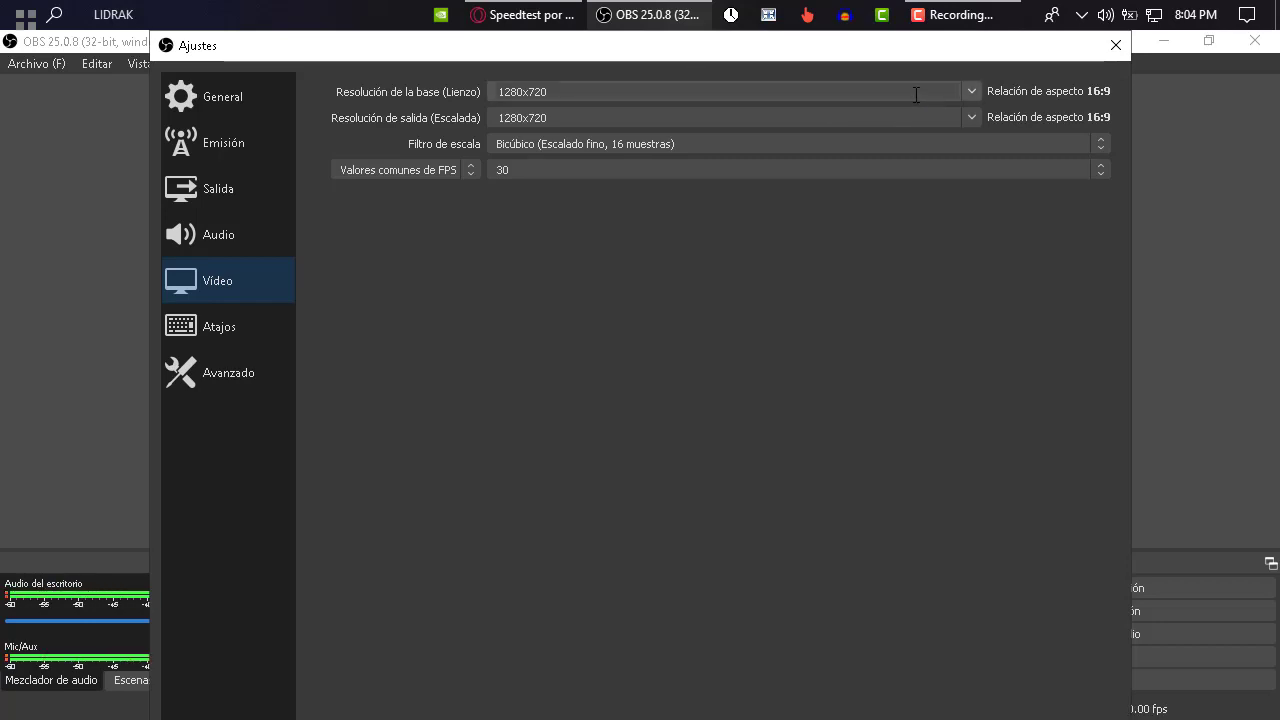
click(977, 94)
click(819, 89)
click(973, 120)
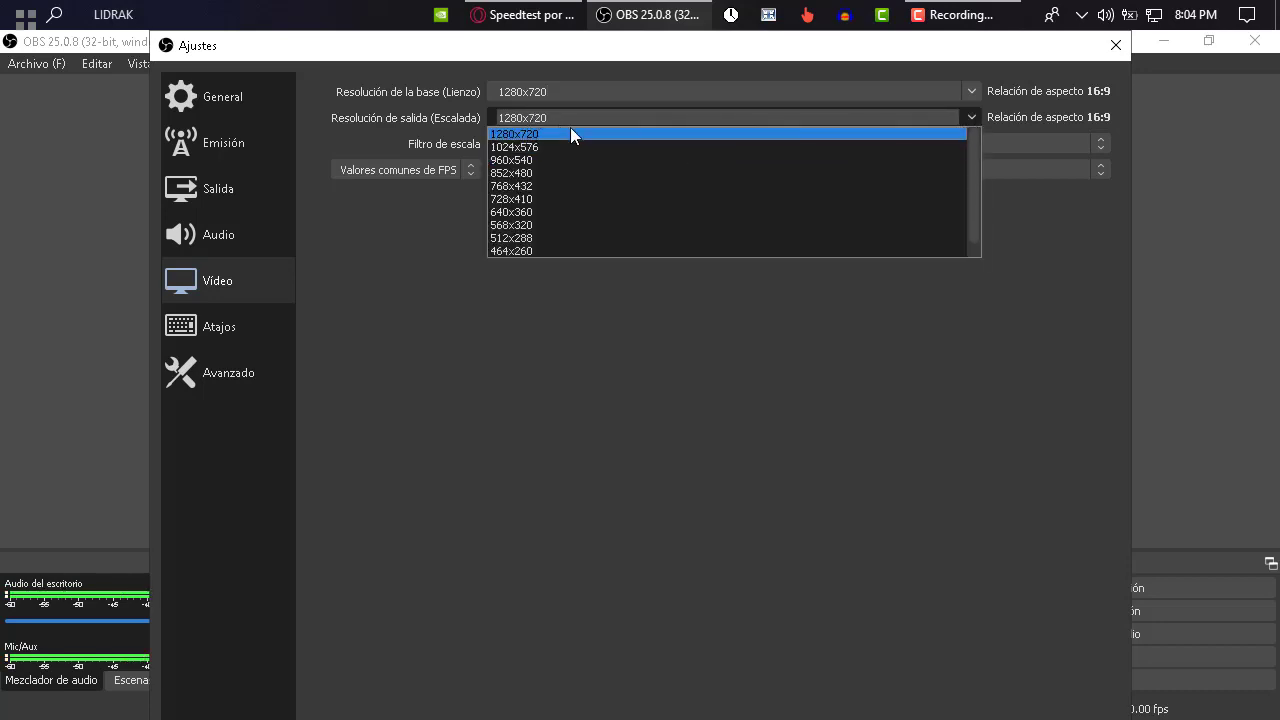
click(965, 119)
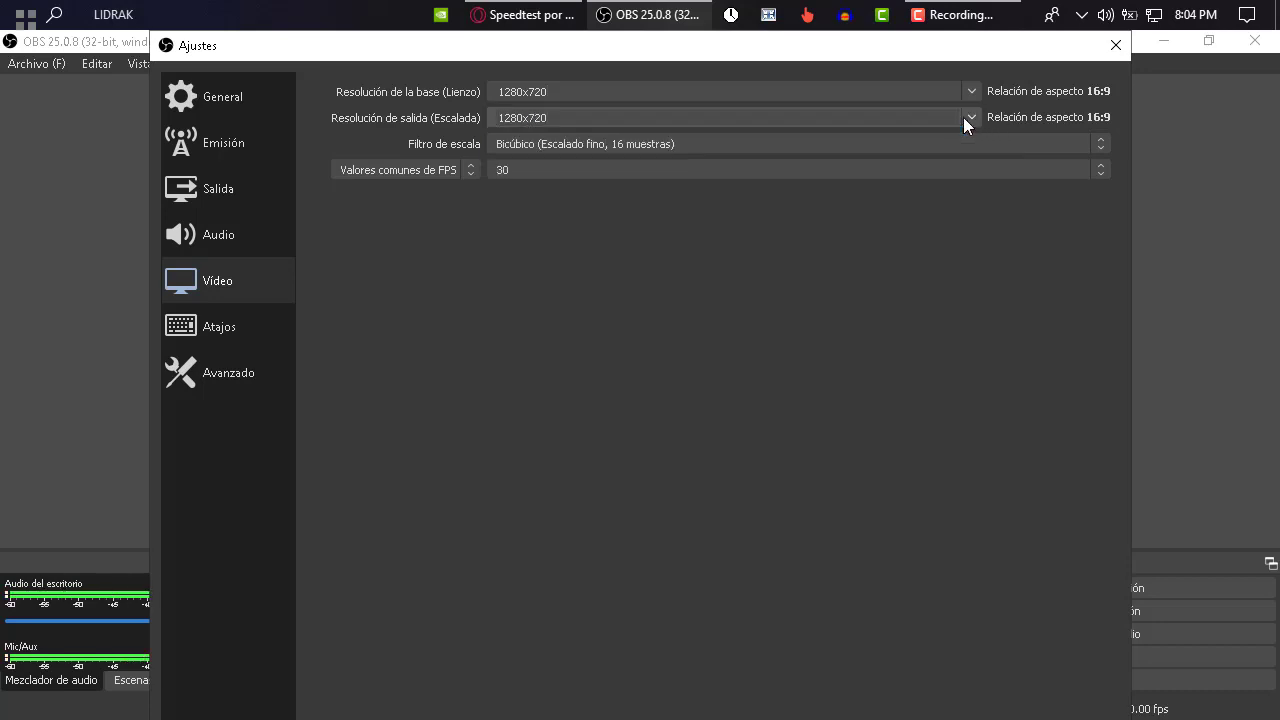
Set the base canvas resolution to 1024x756
right_click(593, 99)
drag(548, 91, 490, 91)
text(10)
click(966, 118)
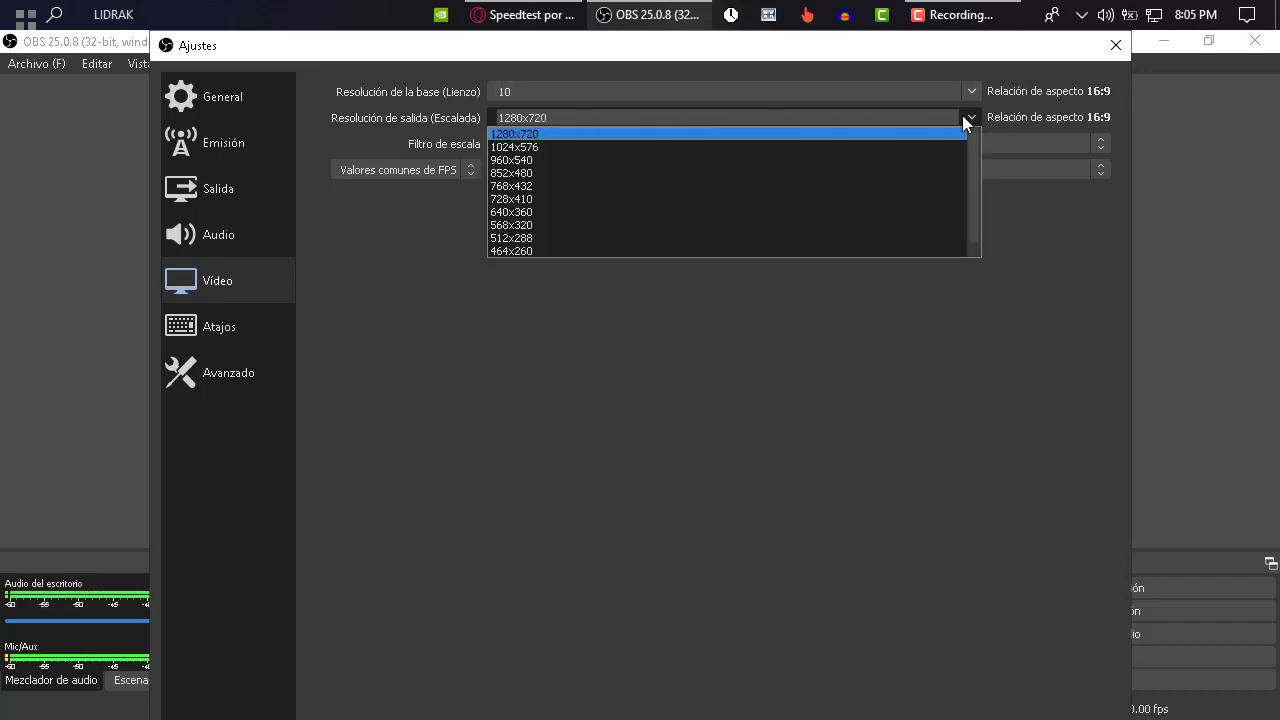
click(536, 118)
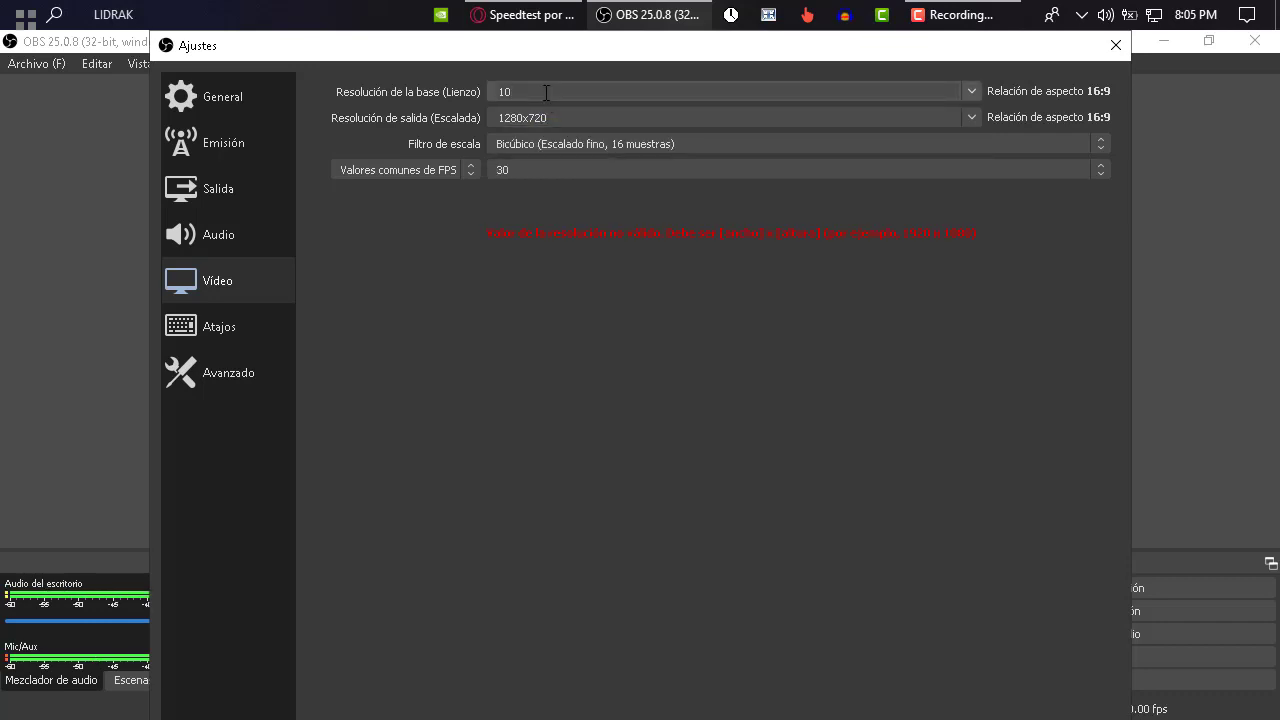
text(24x756)
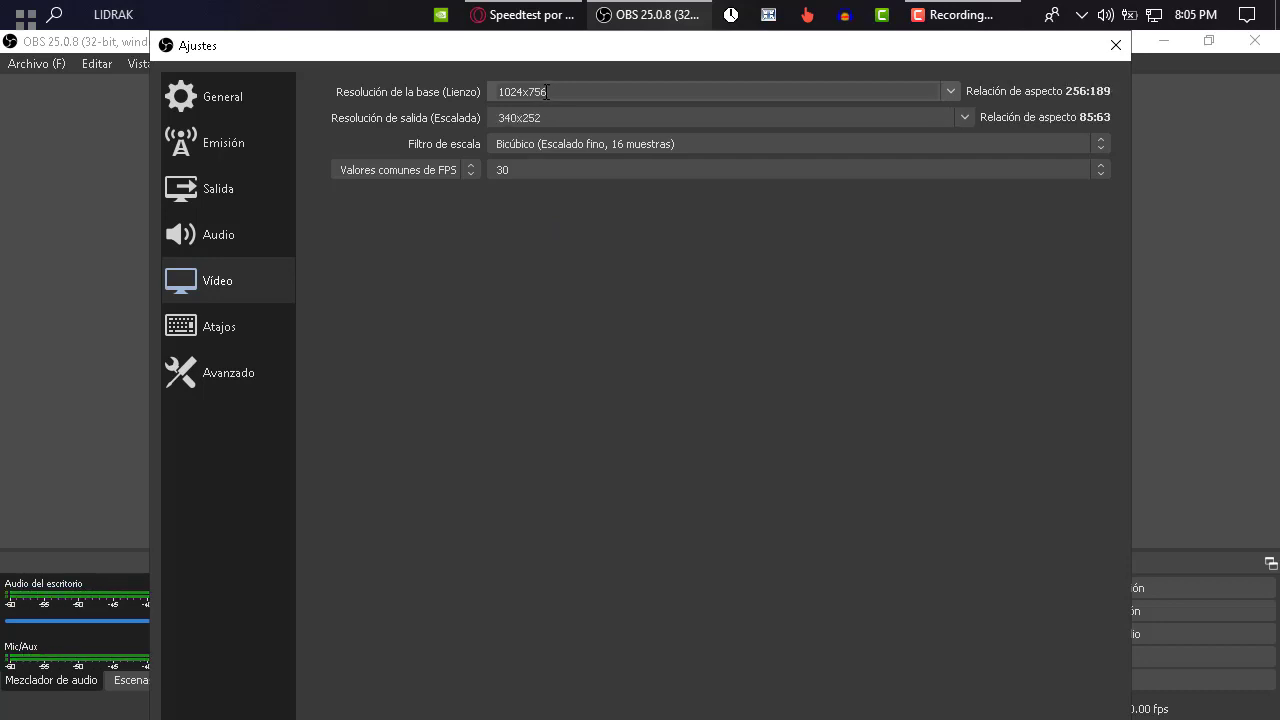
Choose 1024x756 as the scaled output resolution and replace it with a custom value of 1280x720
click(960, 117)
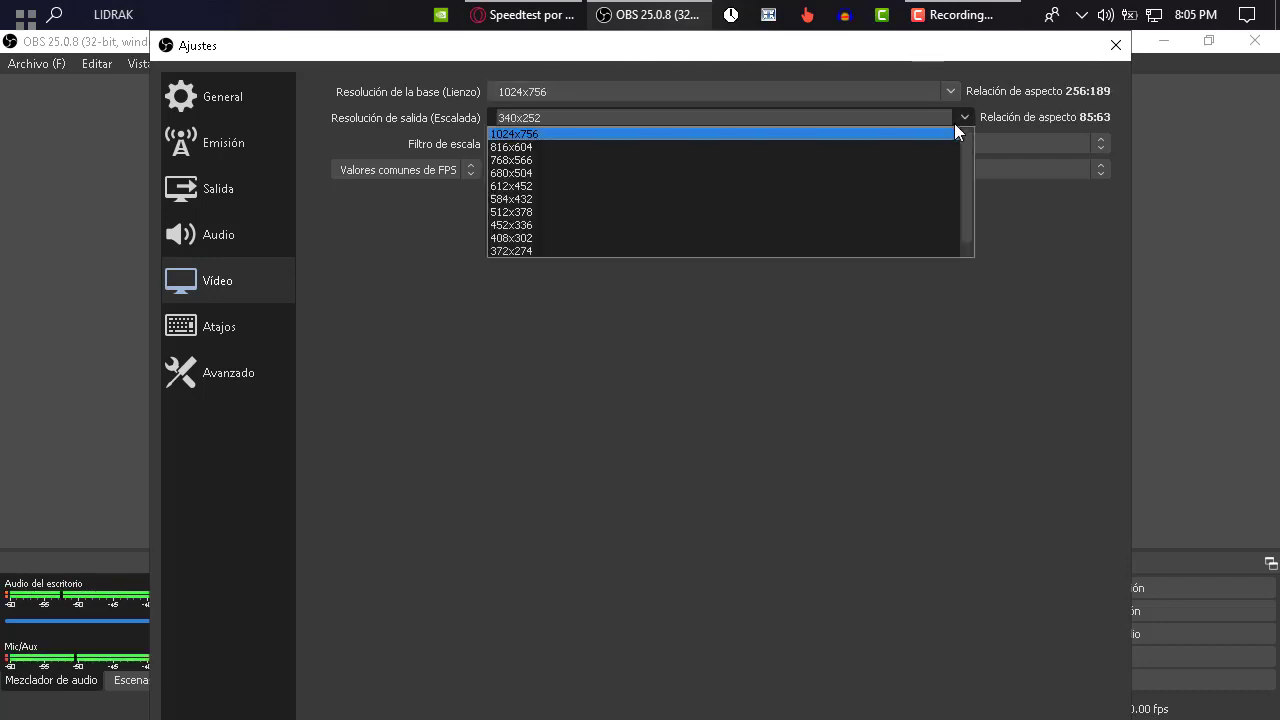
click(718, 136)
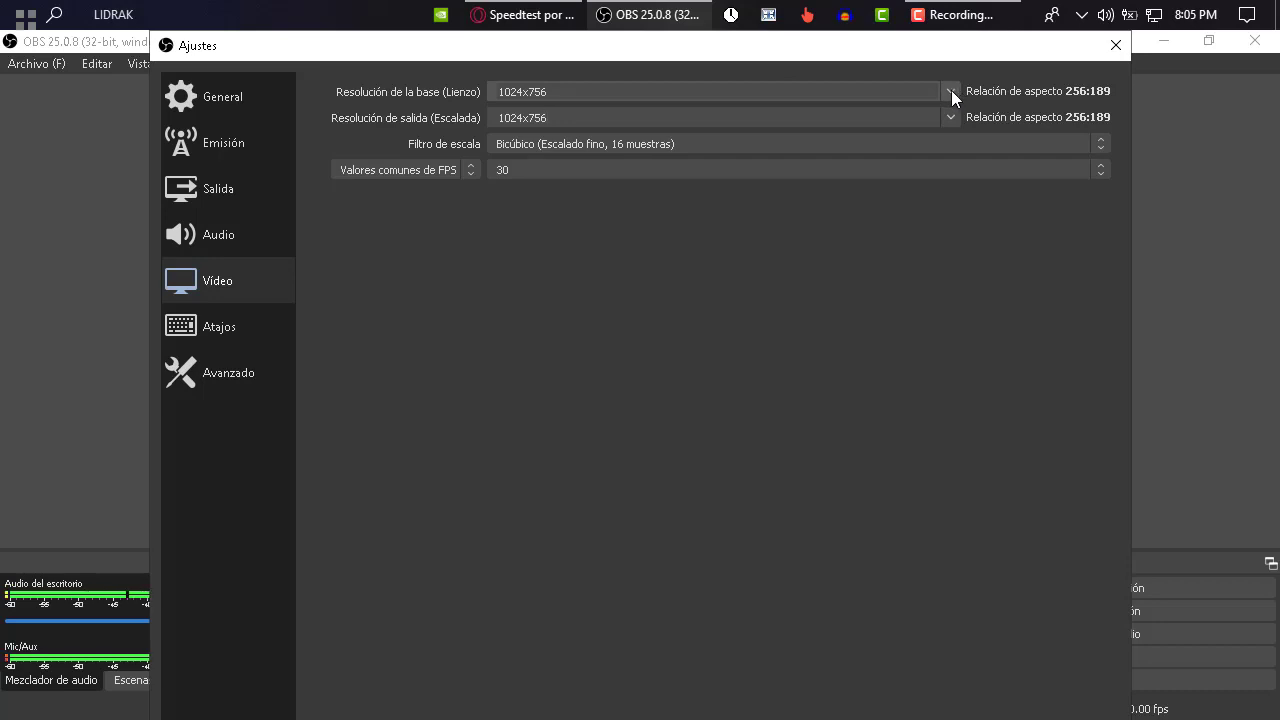
drag(589, 118, 496, 118)
text(12)
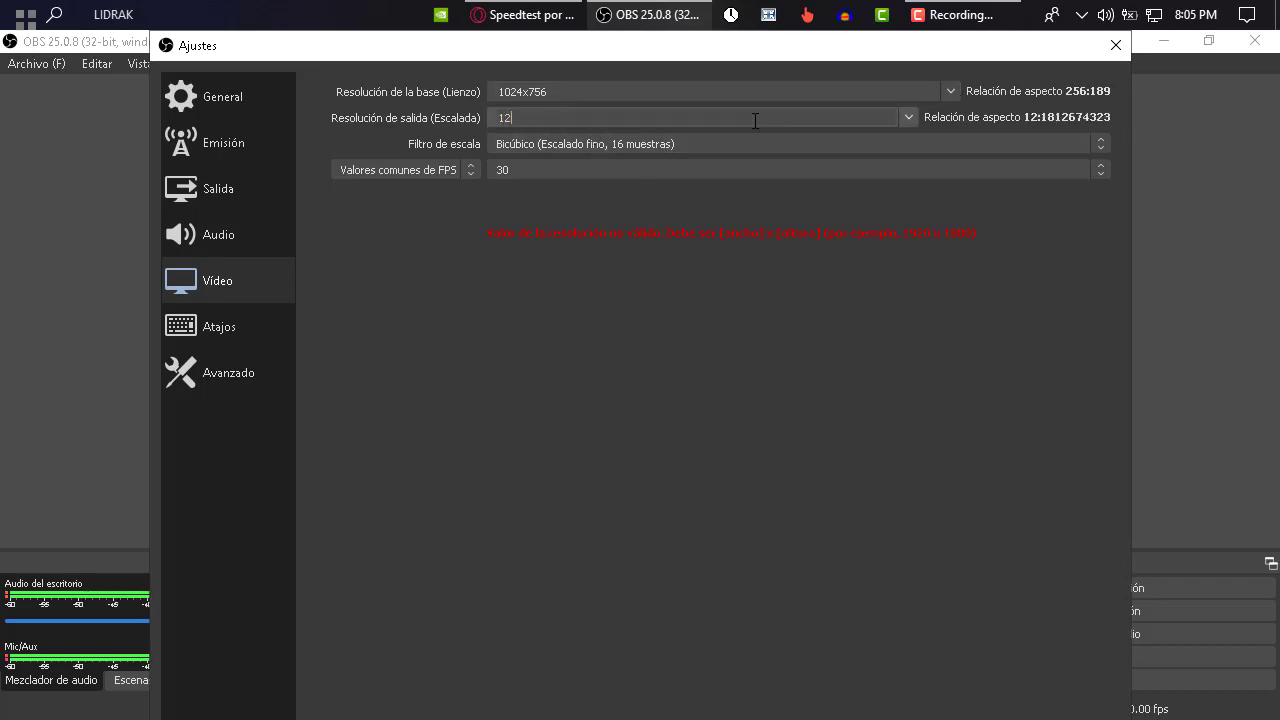
text(80)
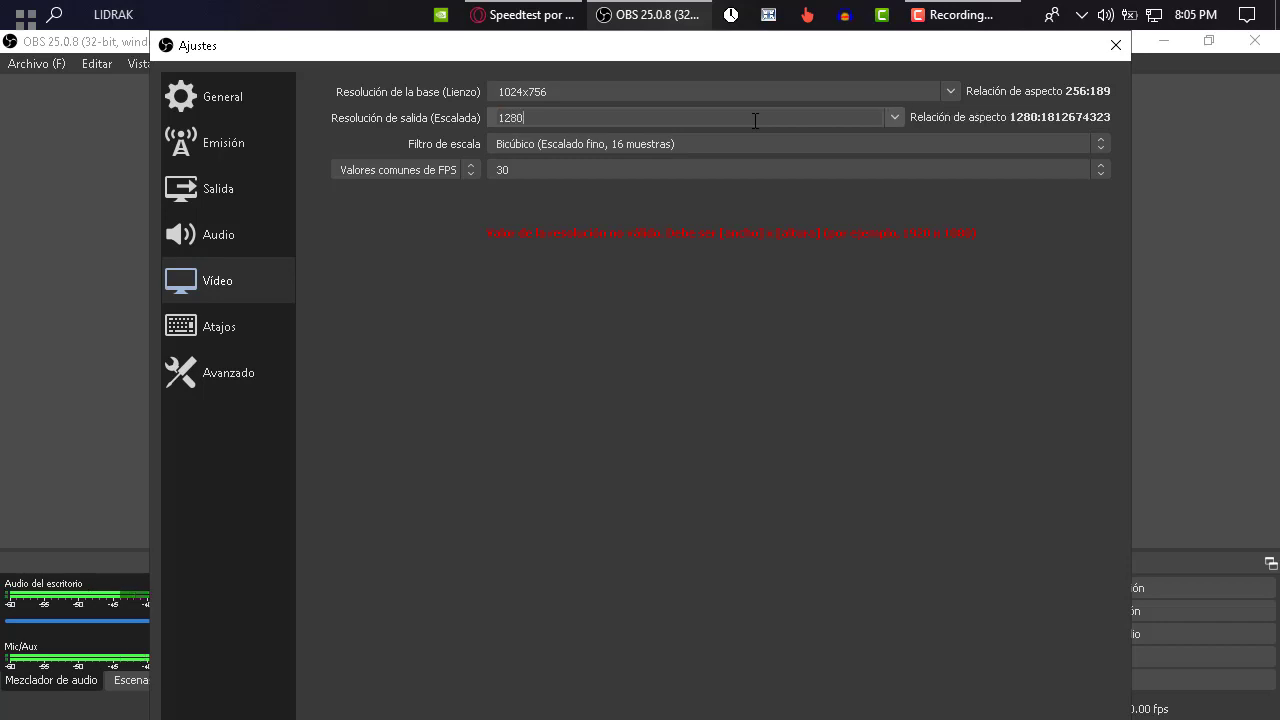
text(x720)
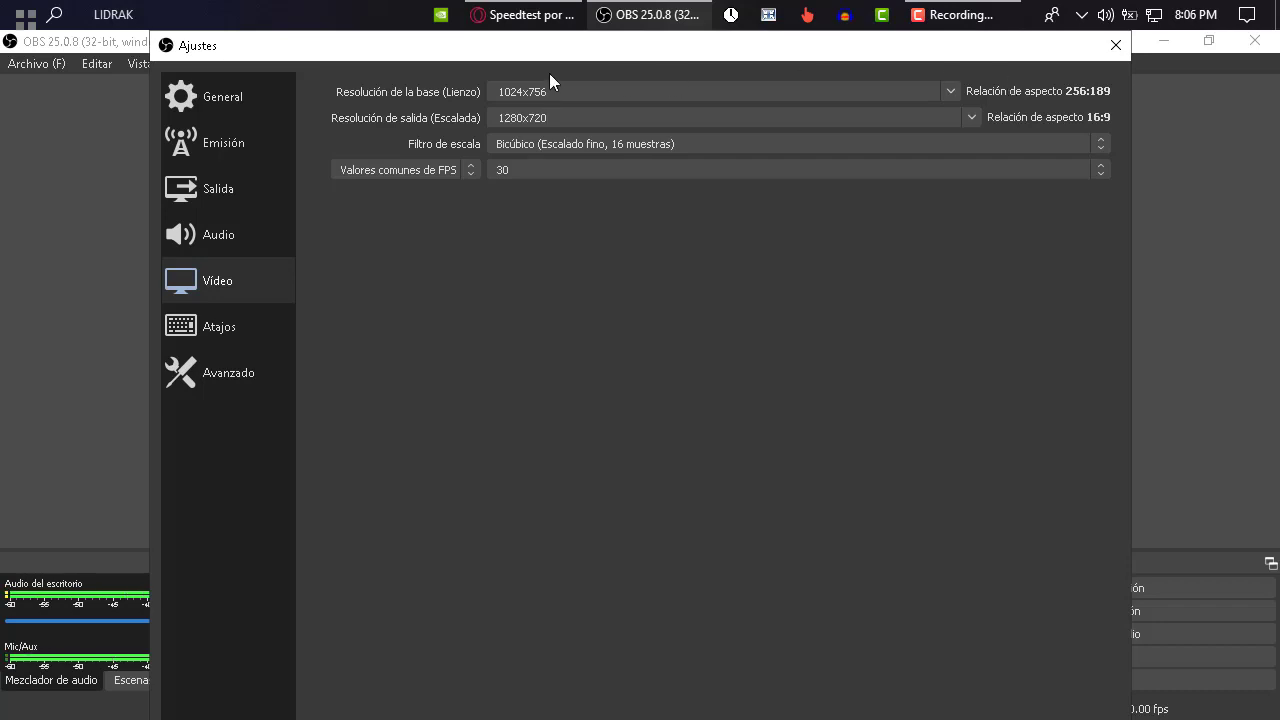
Choose the Bicúbico (Escalado fino, 16 muestras) scale filter and set the common FPS value to 29.97
click(534, 151)
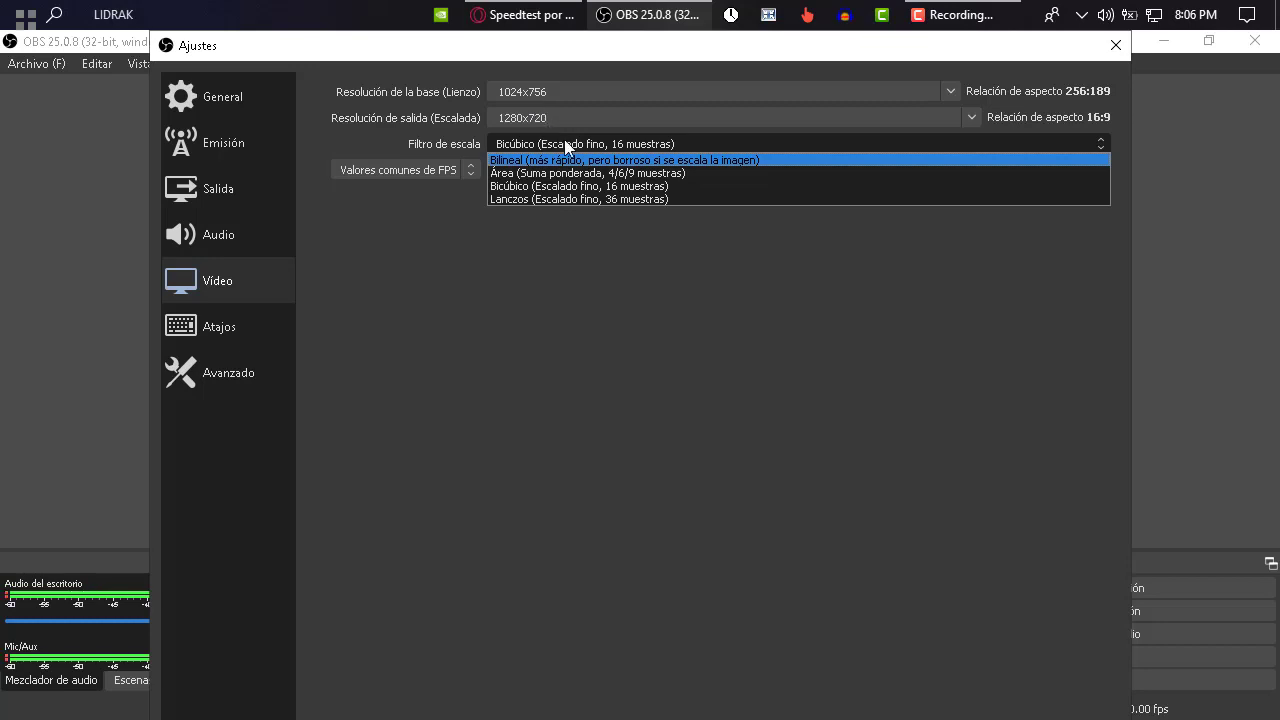
click(511, 189)
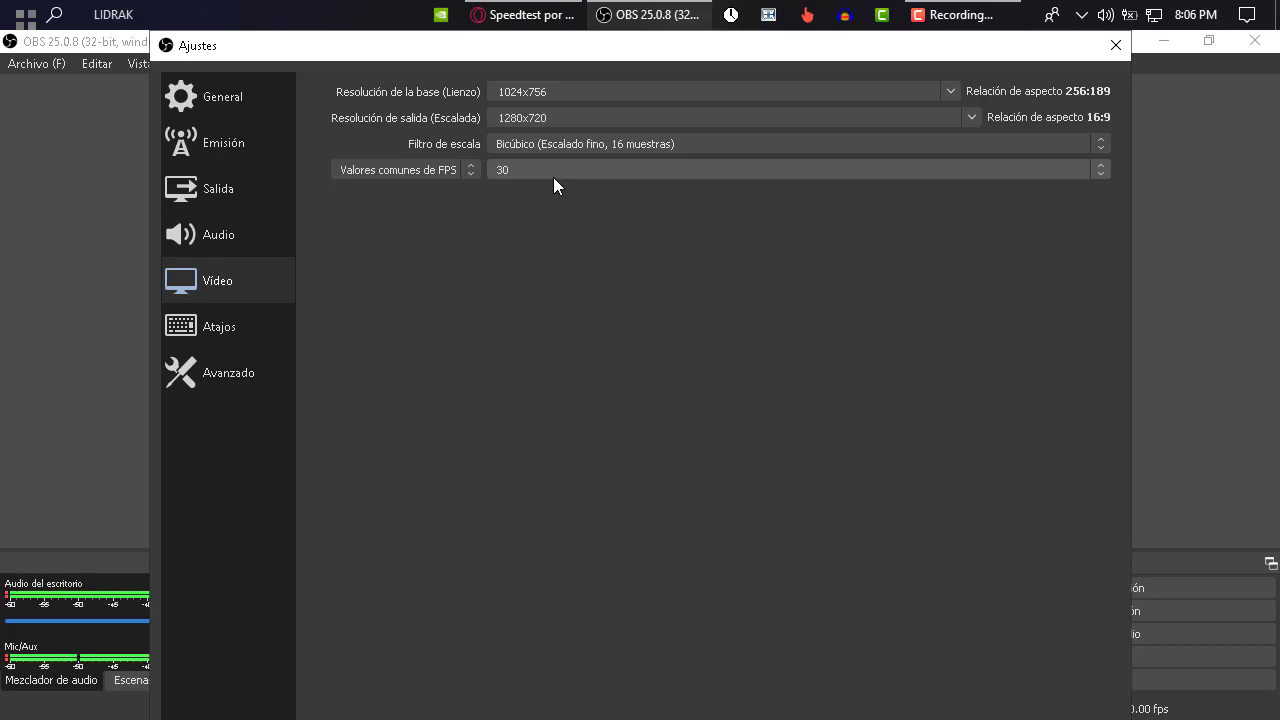
click(553, 177)
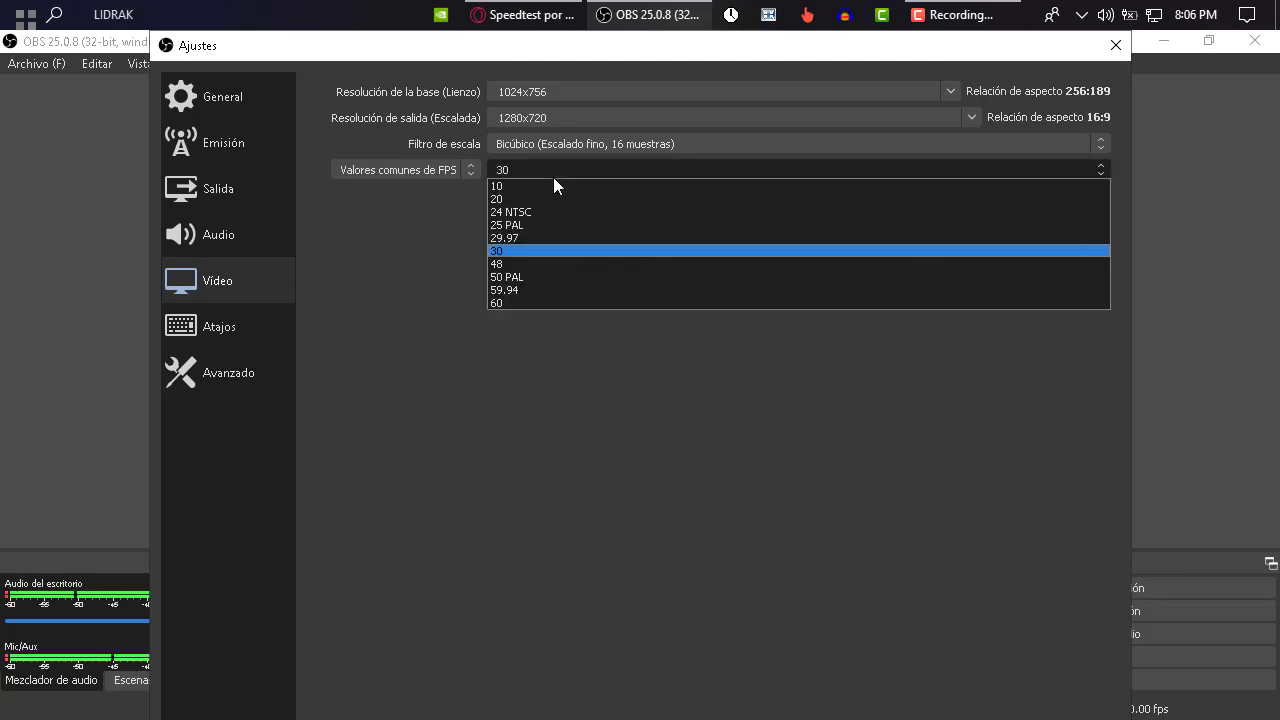
click(516, 241)
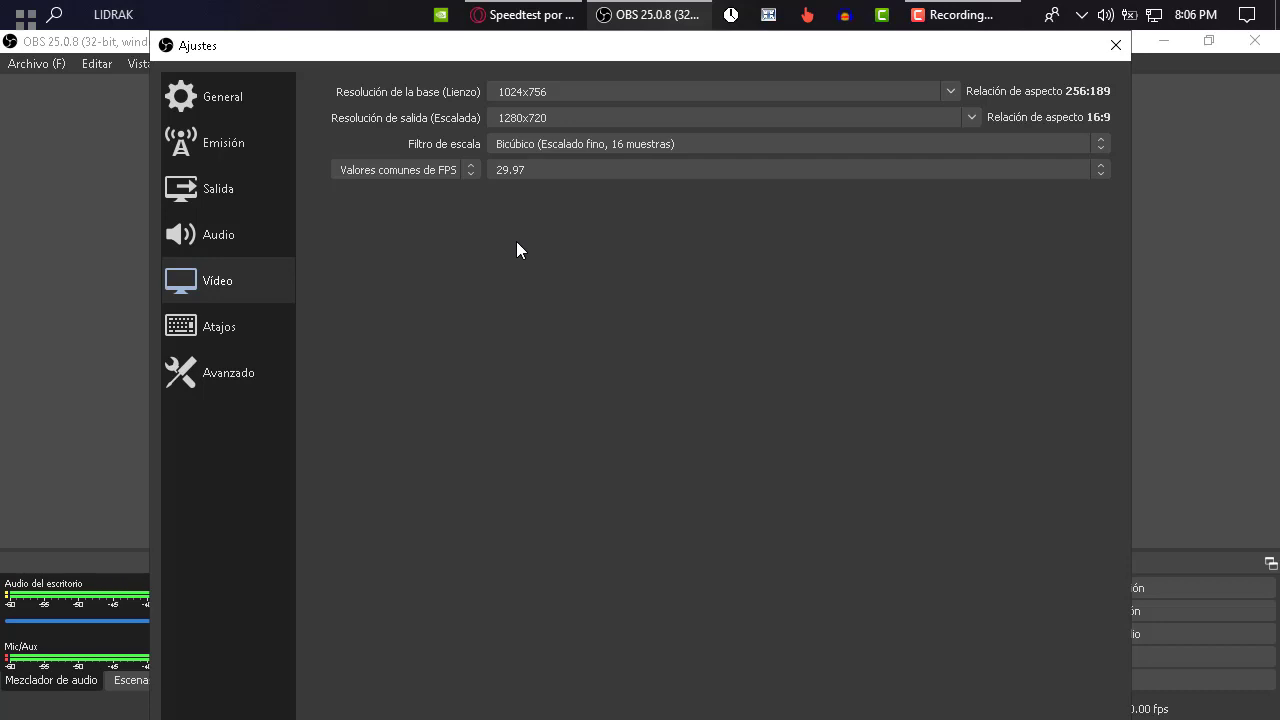
Choose Alta as the process priority in the advanced settings
click(248, 385)
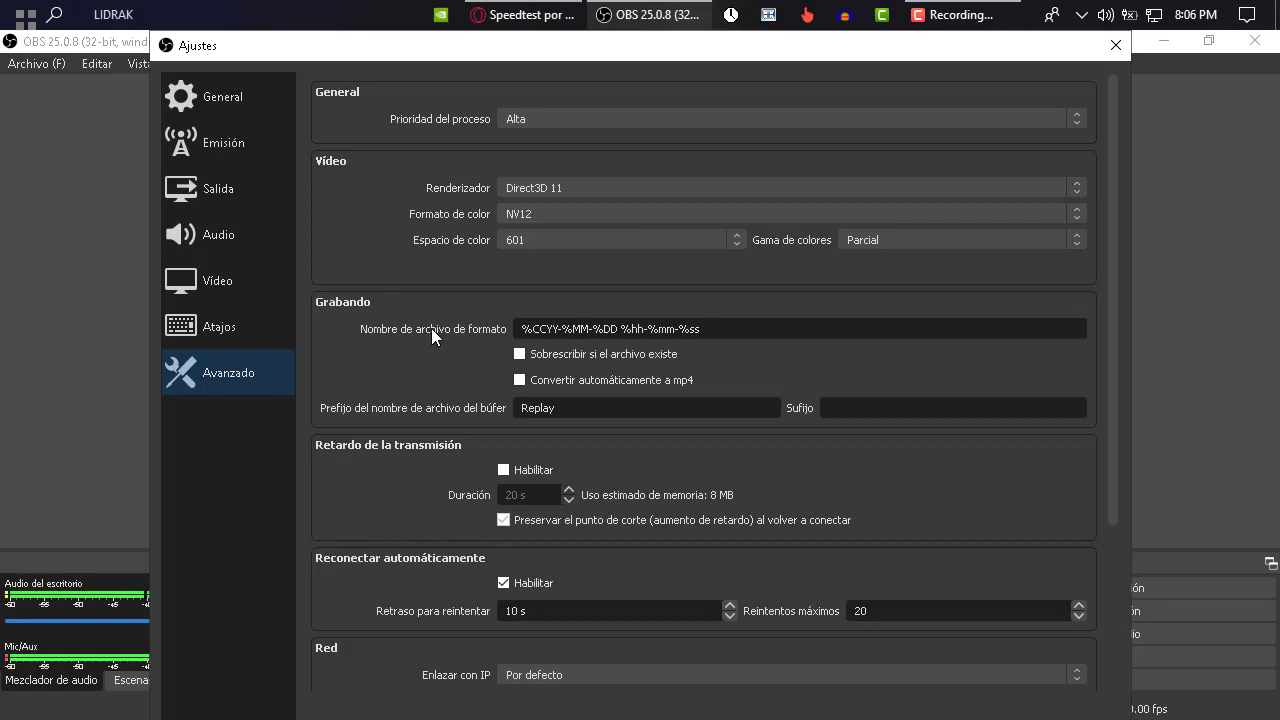
click(541, 117)
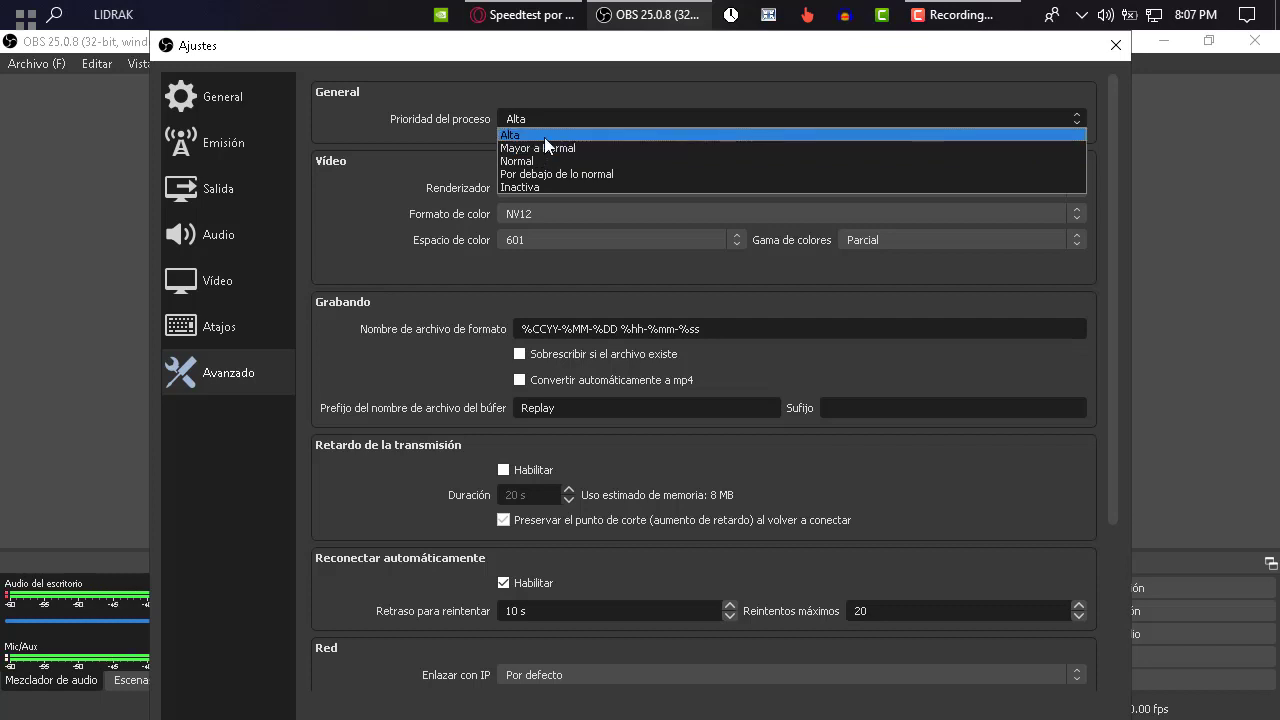
click(547, 128)
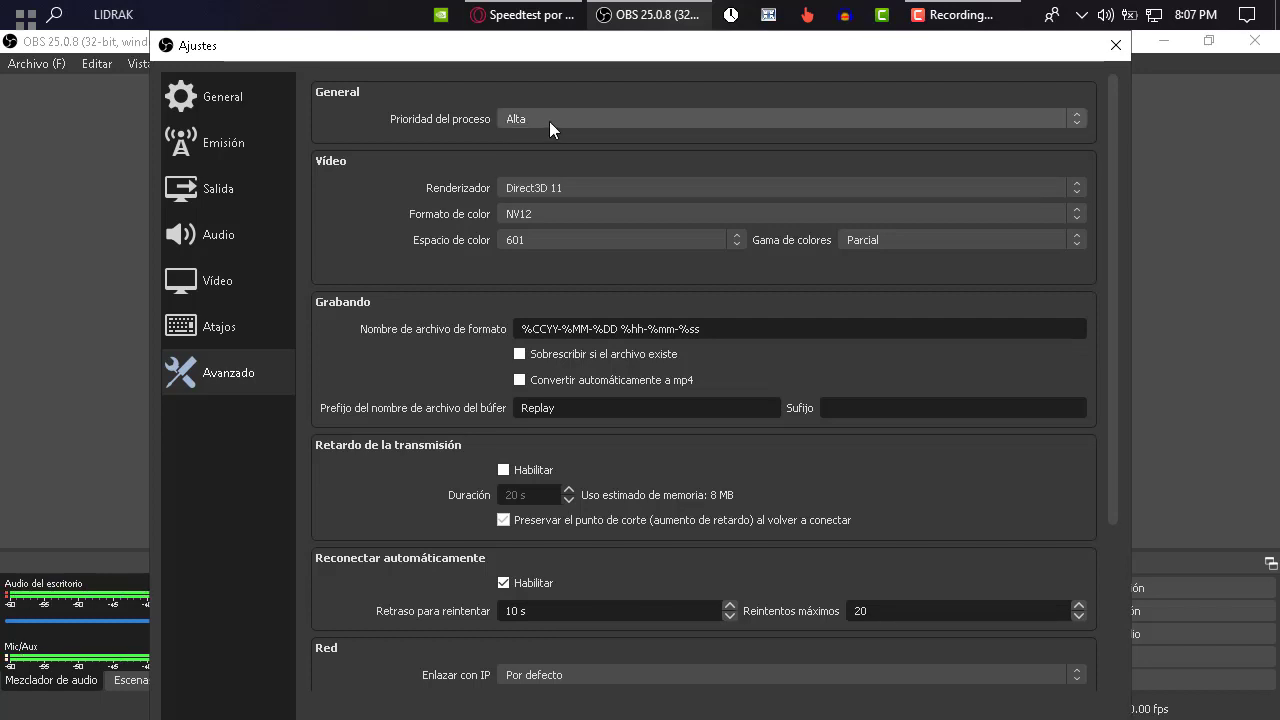
Close the settings and discard the unsaved changes
click(1114, 45)
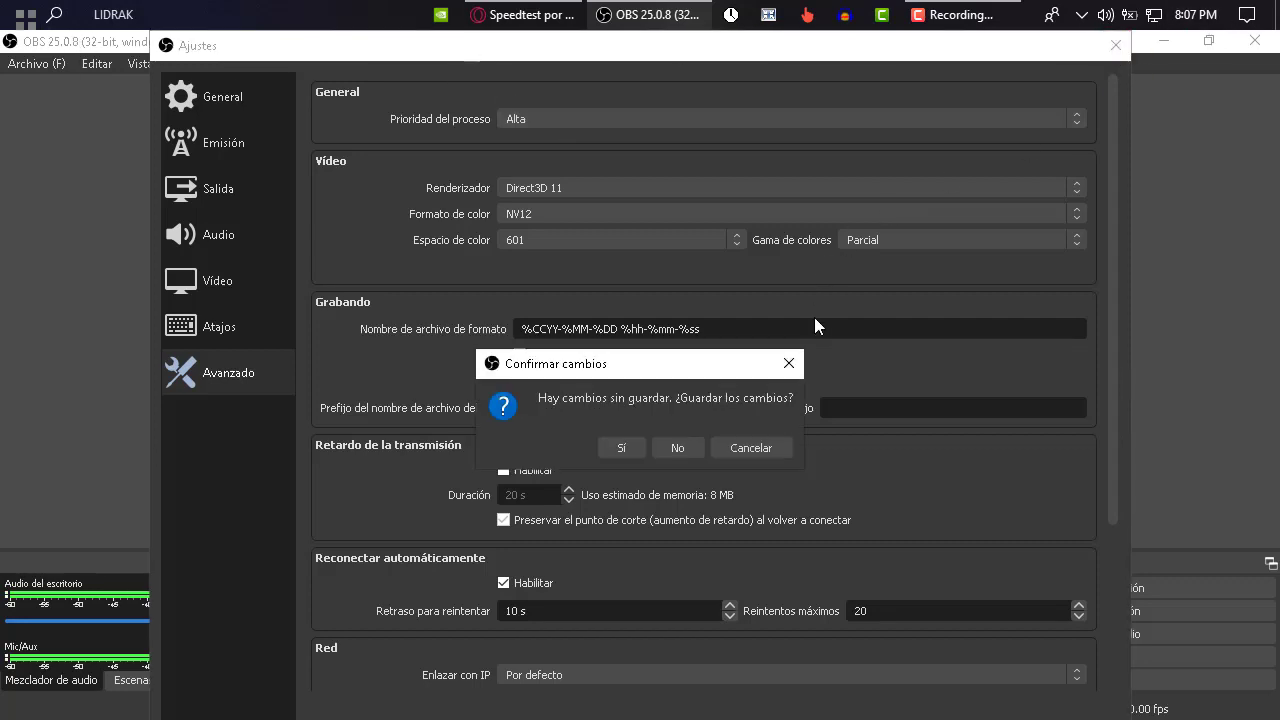
click(746, 447)
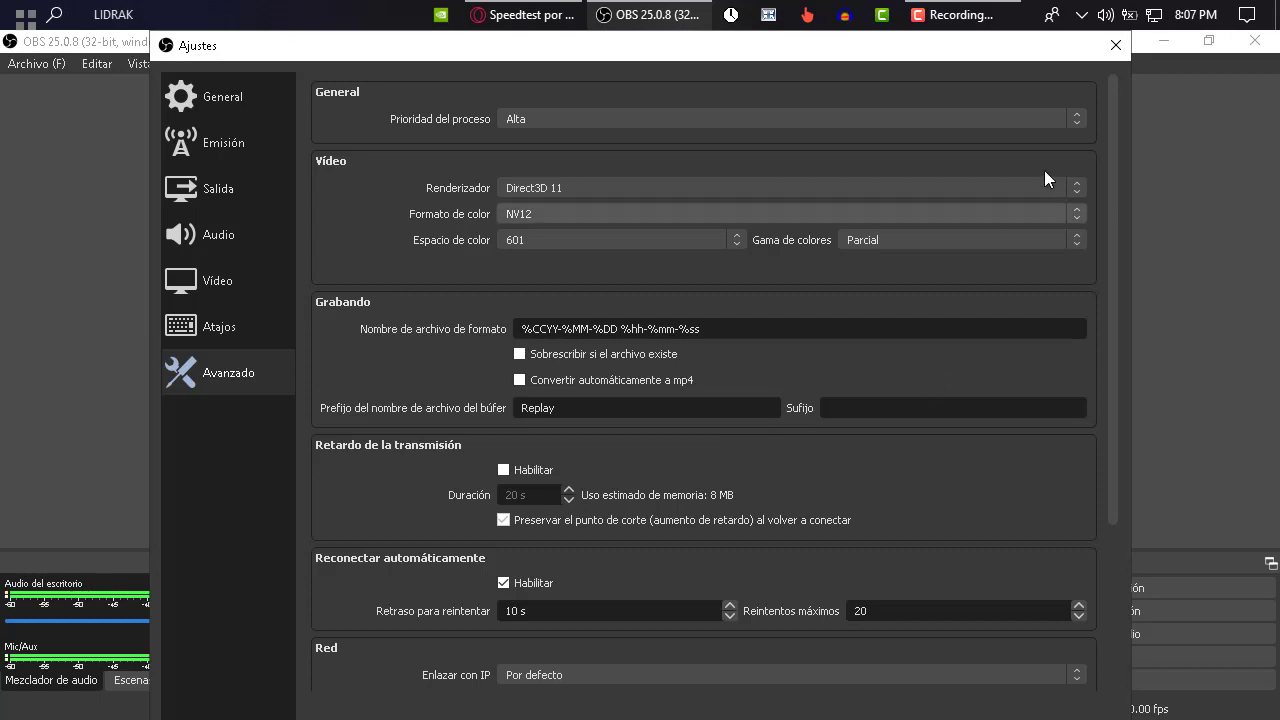
click(1115, 45)
click(667, 451)
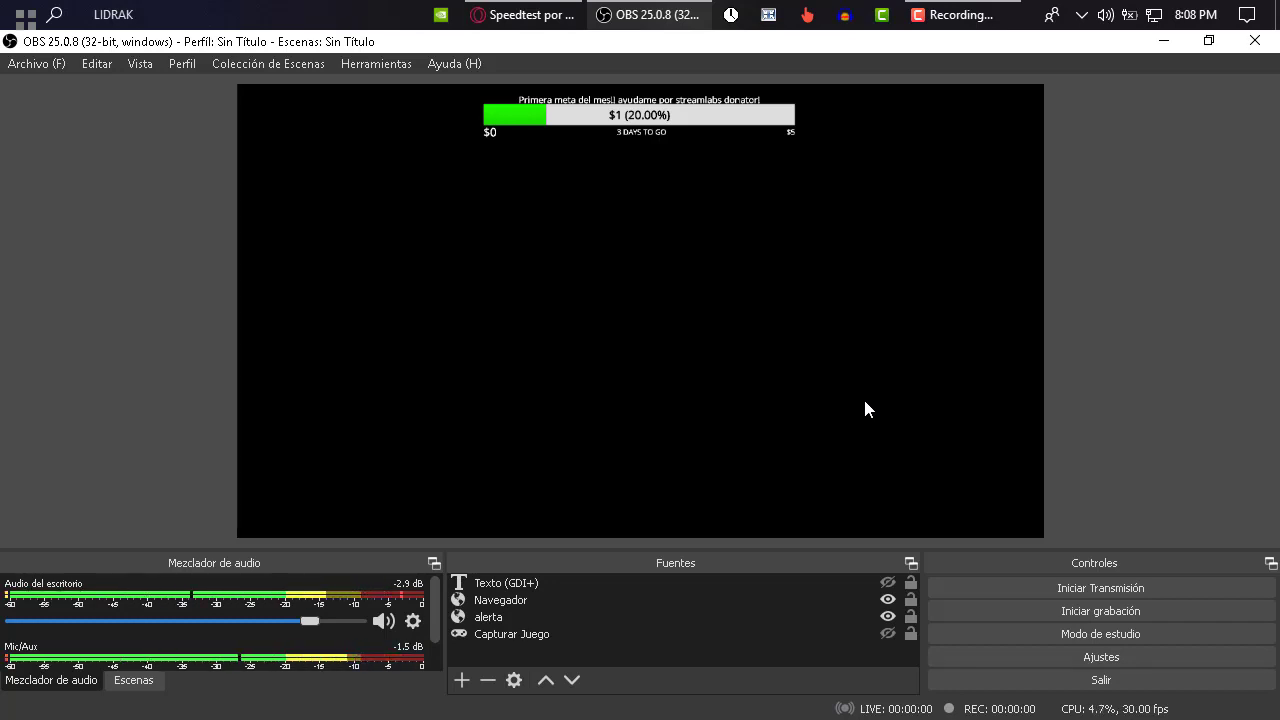
Reopen the settings and check the base and output resolutions in the video section
click(1128, 656)
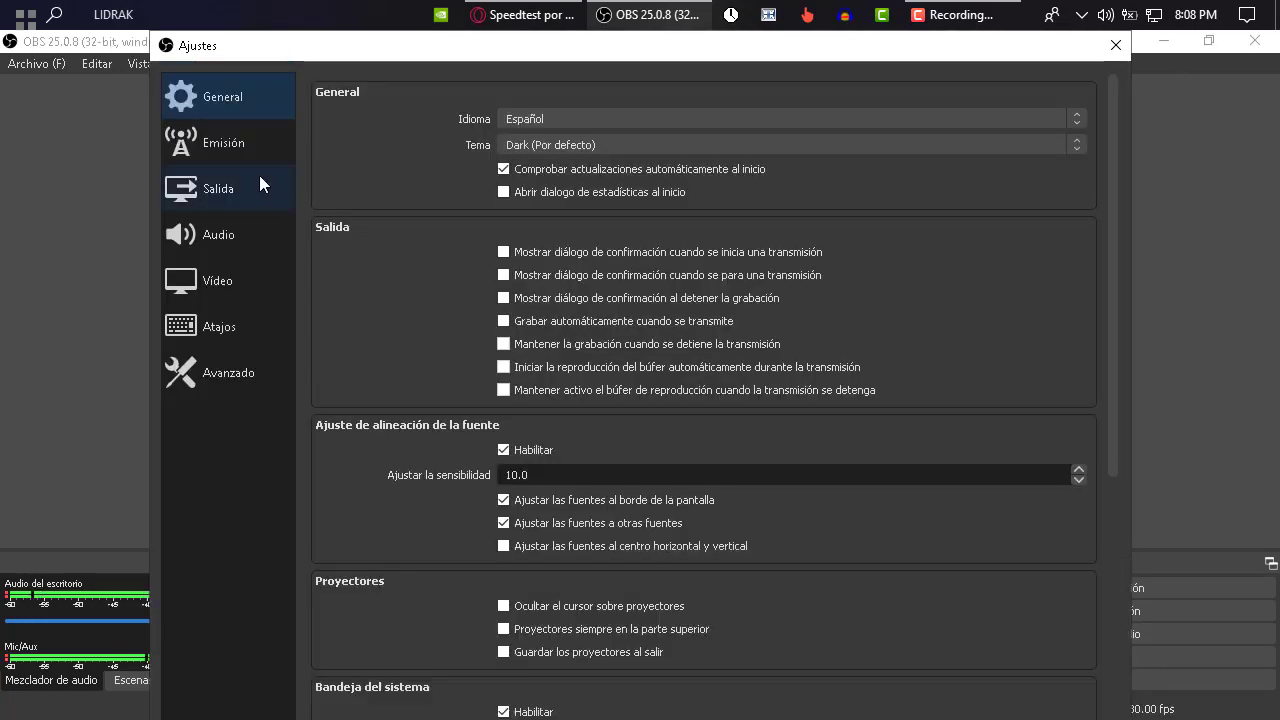
click(215, 142)
click(237, 200)
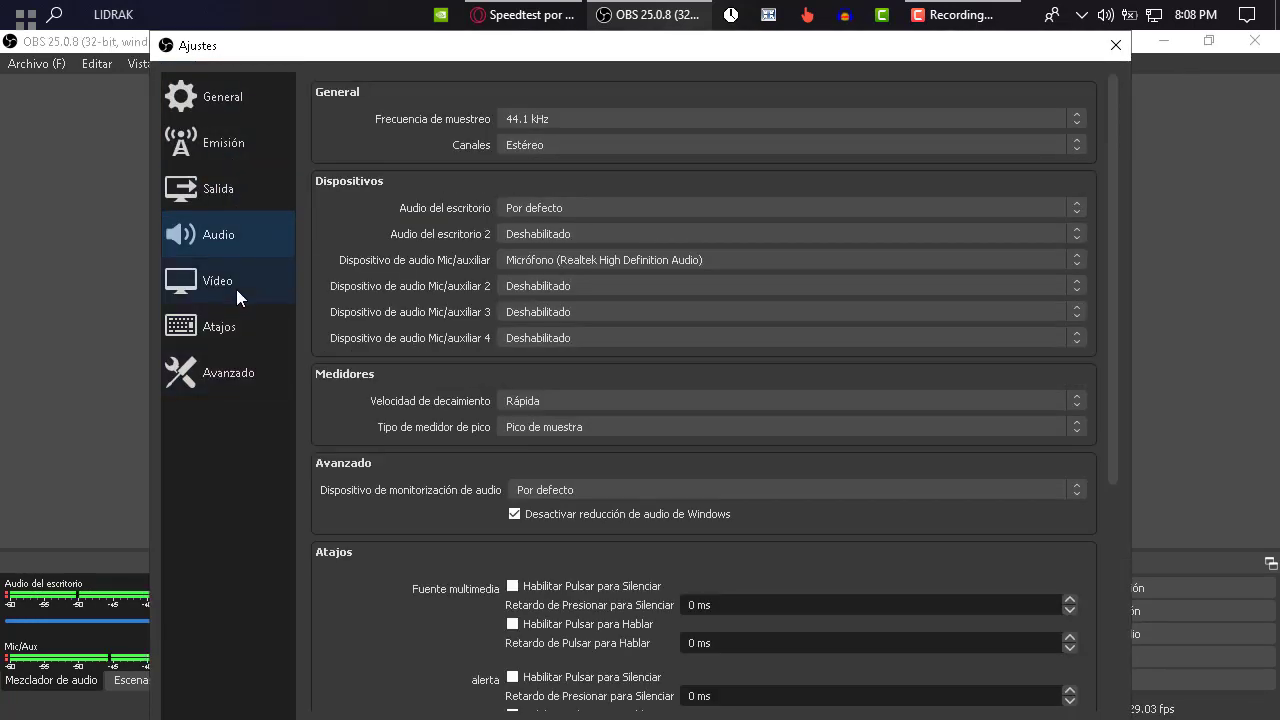
click(205, 284)
double_click(522, 91)
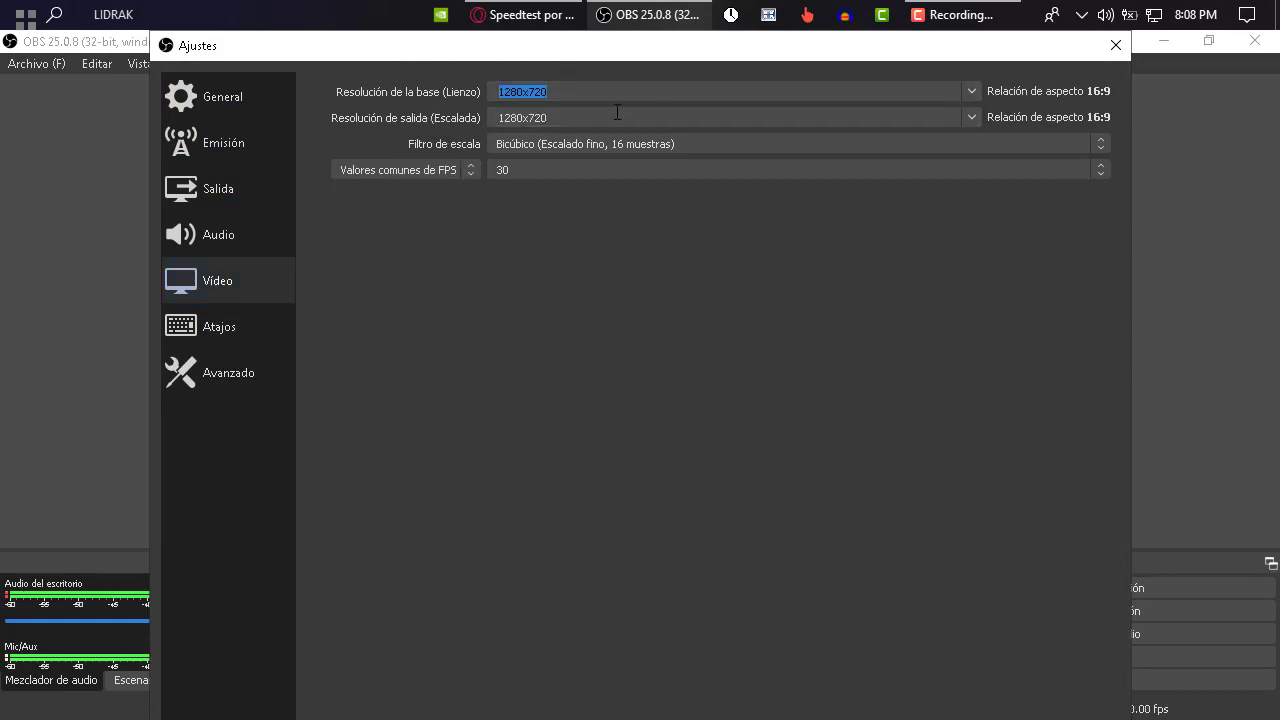
click(971, 91)
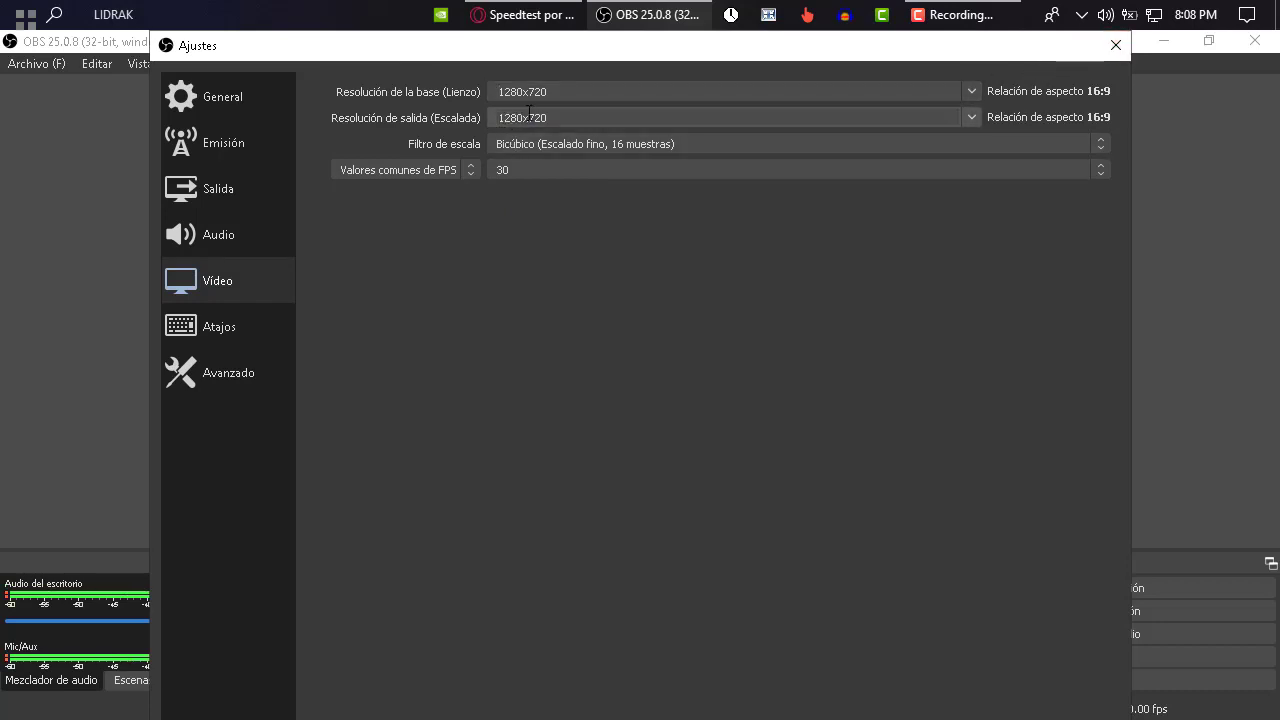
Close the settings and minimize the OBS and browser windows to reveal the desktop
click(1116, 45)
click(1163, 41)
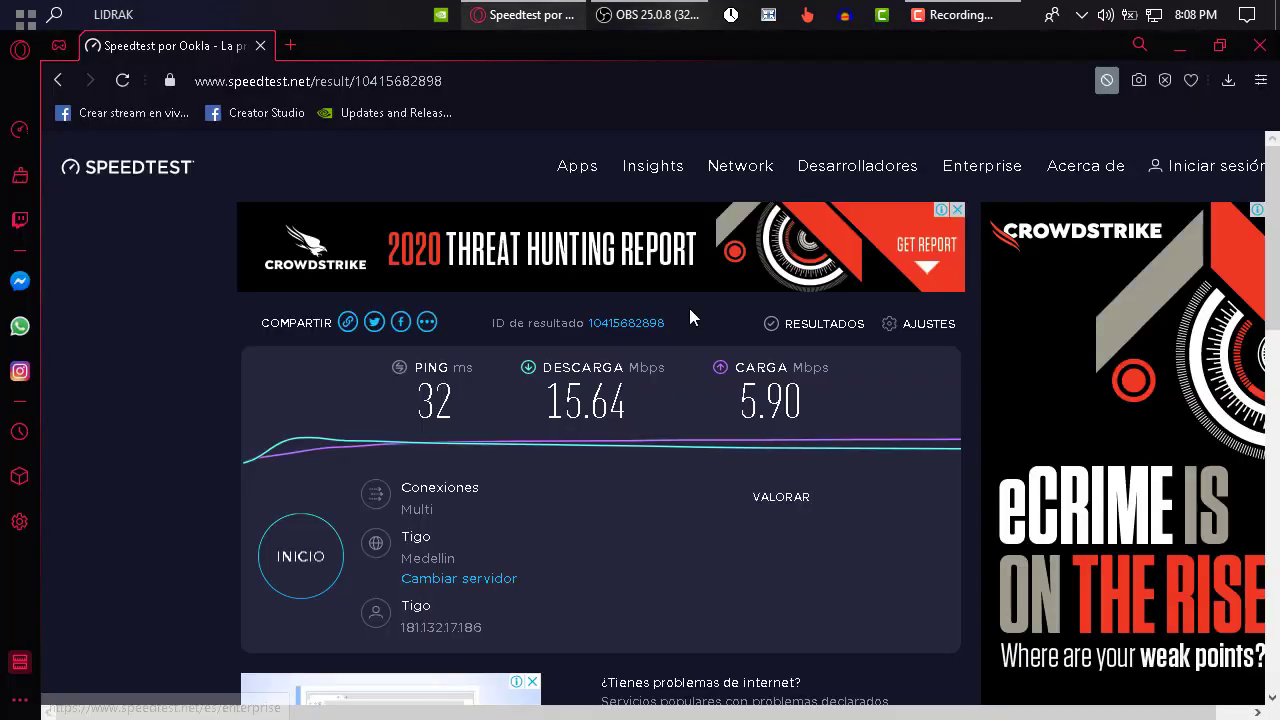
click(1163, 44)
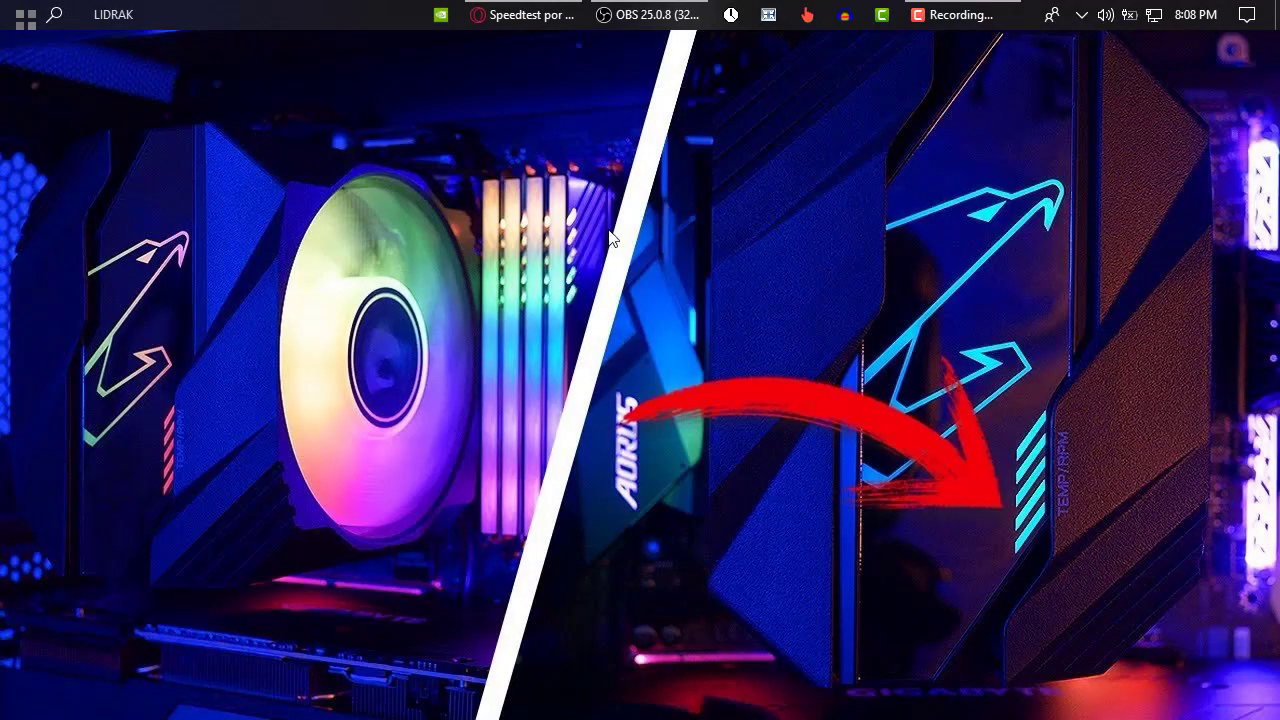